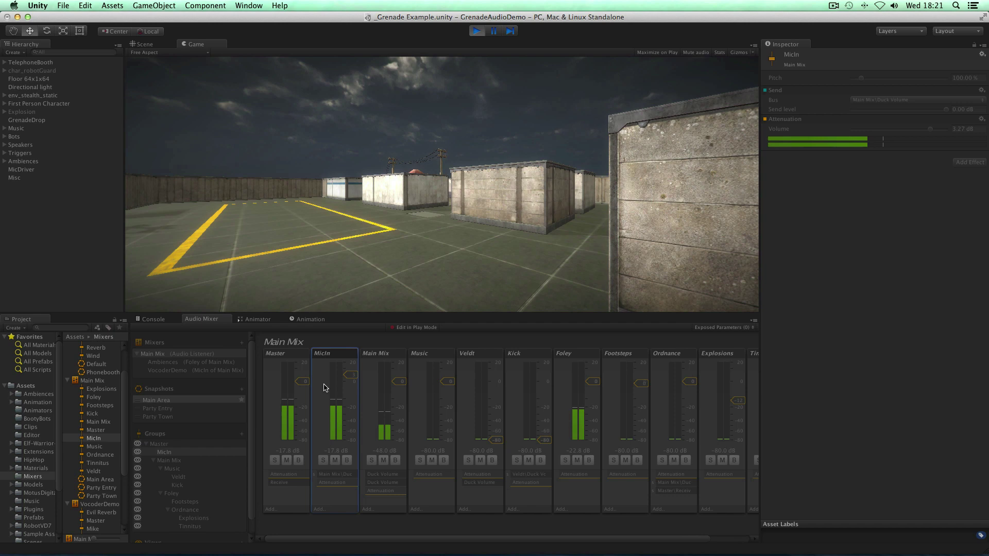
- Inspect the MicDriver object's audio source, and the effects on the MicIn and Main Mix groups
left_click(36, 172)
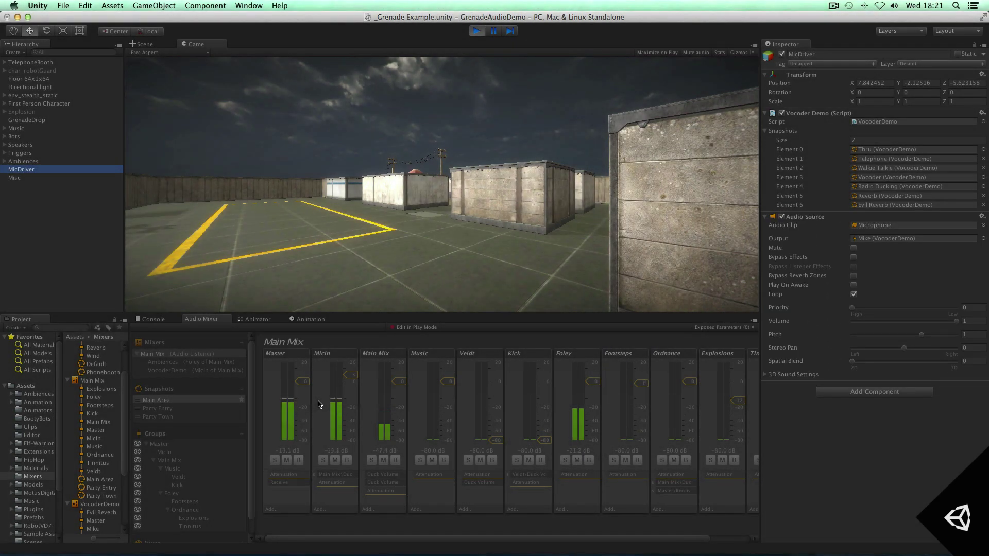
left_click(319, 405)
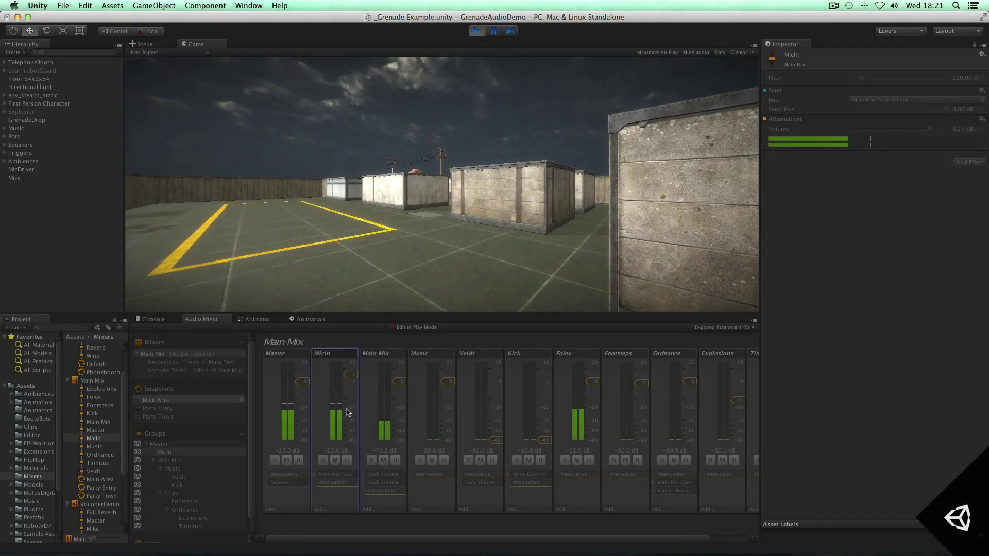
left_click(374, 400)
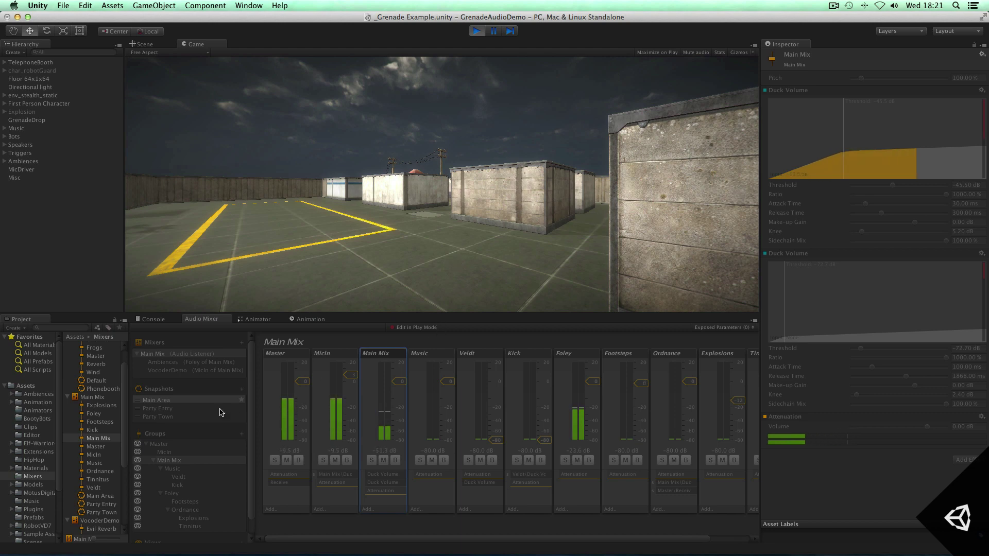
- Enable play-mode editing for the Ambiences mixer and lower the Wind group's volume to about -11 dB
scroll(102, 386, "up", 2)
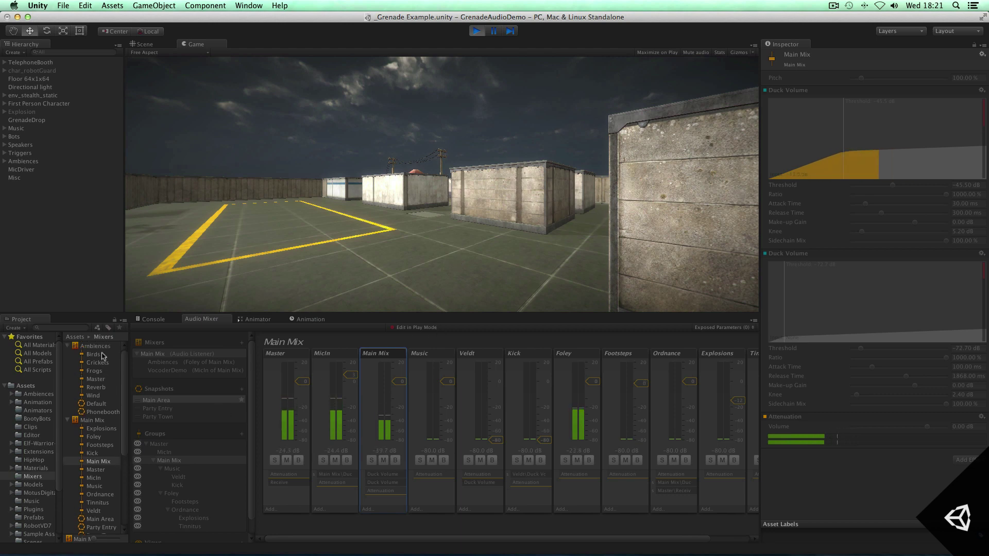
left_click(103, 349)
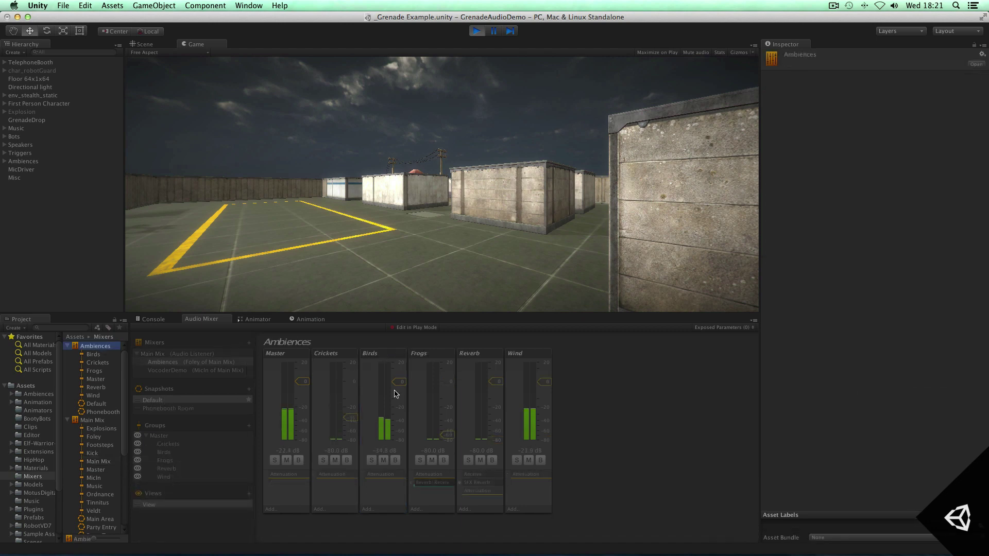
left_click(424, 328)
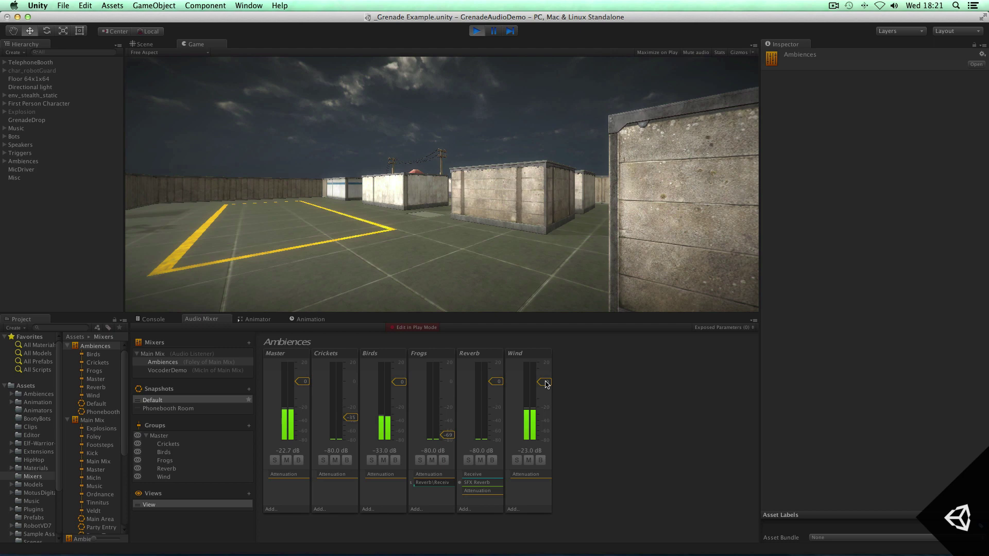
left_click_drag(546, 384, 545, 400)
left_click_drag(921, 287, 921, 291)
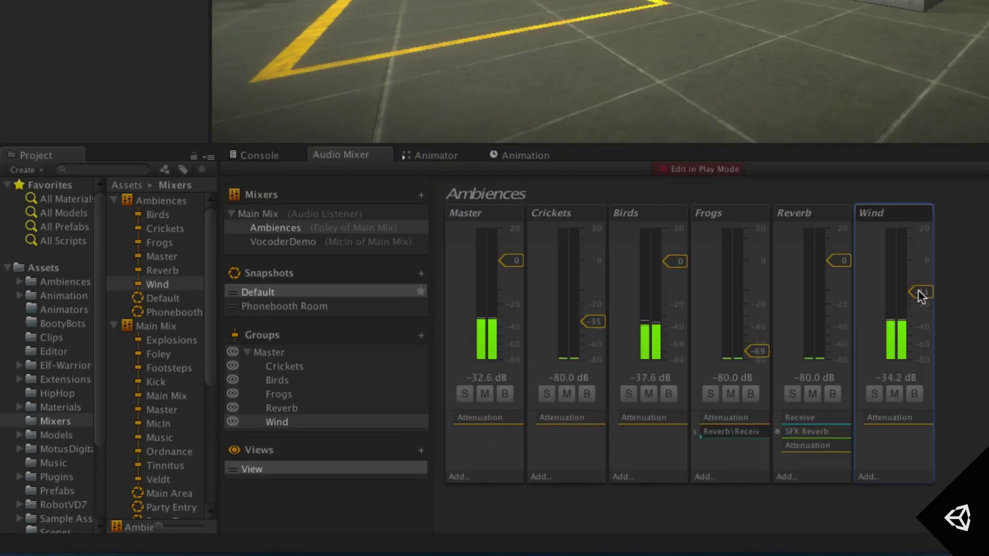
- Set the Birds group to about -5 dB and the Frogs group to about -21 dB, and turn off play-mode editing
left_click(683, 263)
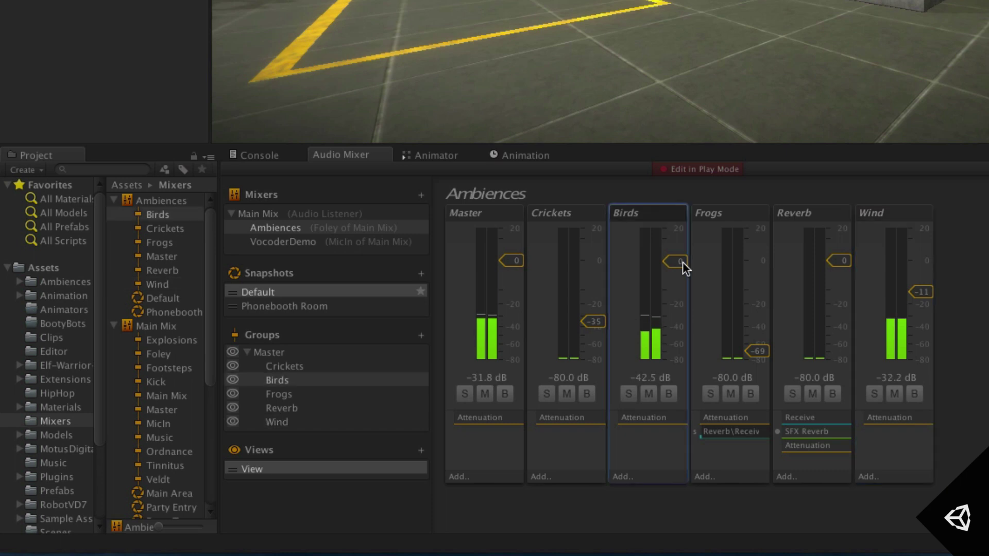
left_click_drag(682, 262, 678, 279)
left_click_drag(765, 354, 772, 309)
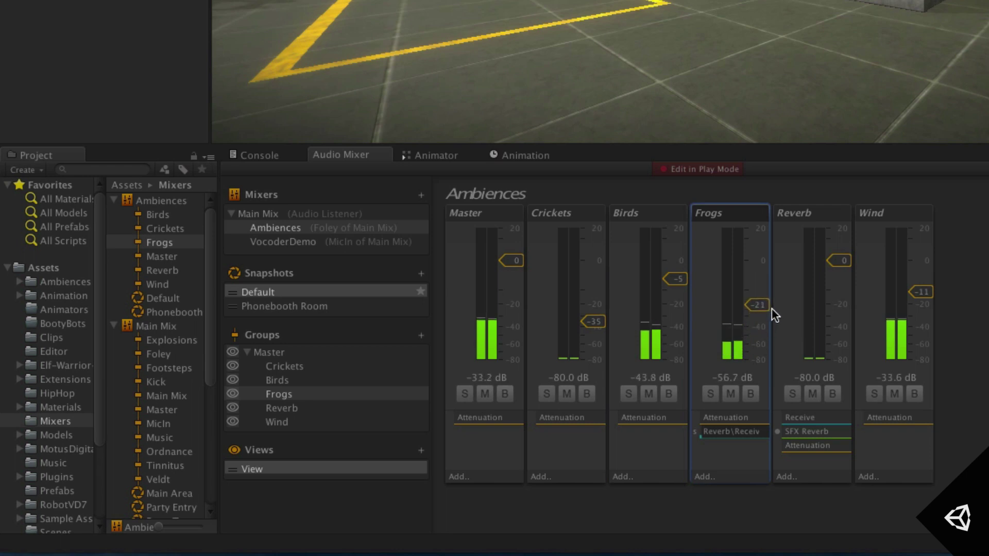
left_click(697, 170)
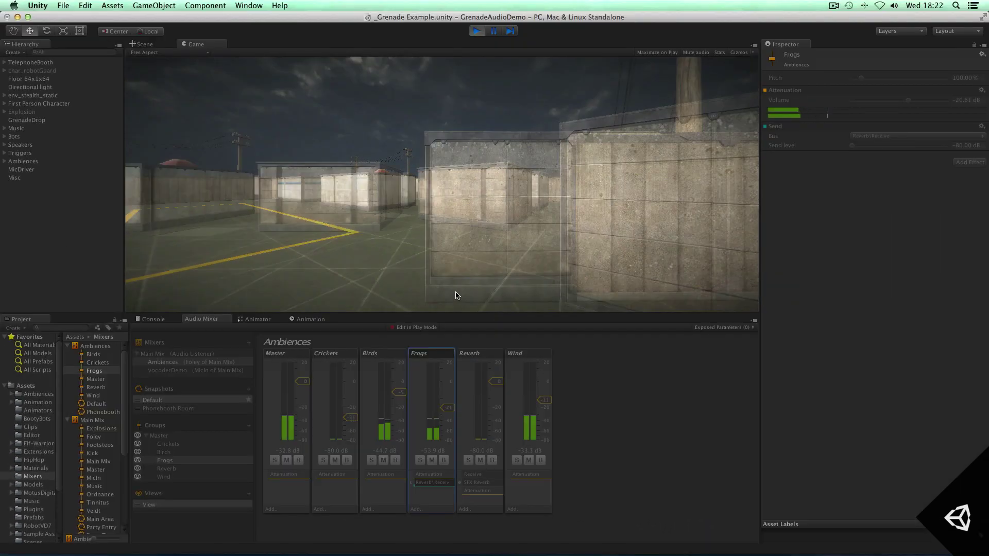
- Show the Main Mix mixer and walk around in the running game to check the Footsteps level
left_click(92, 420)
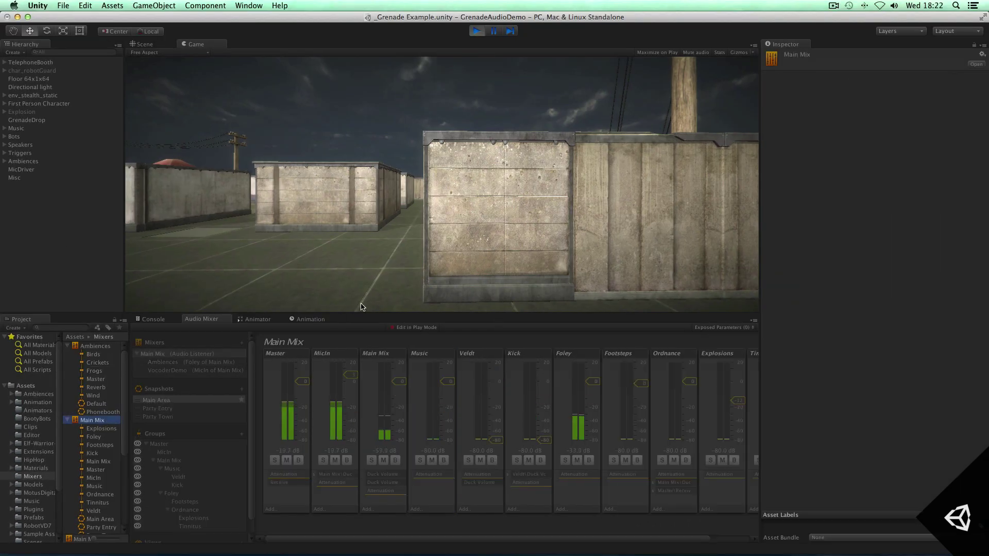
left_click(393, 296)
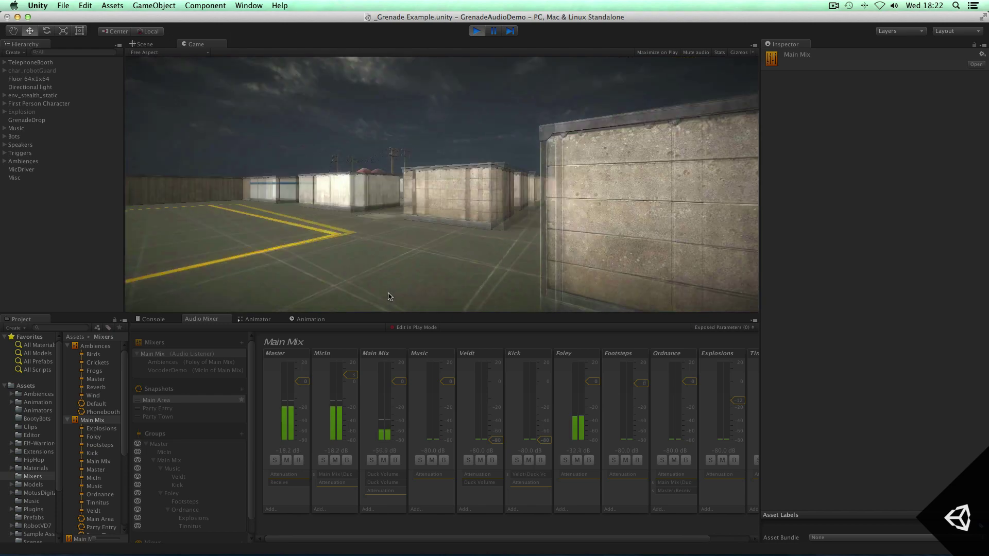
key("w")
key("s")
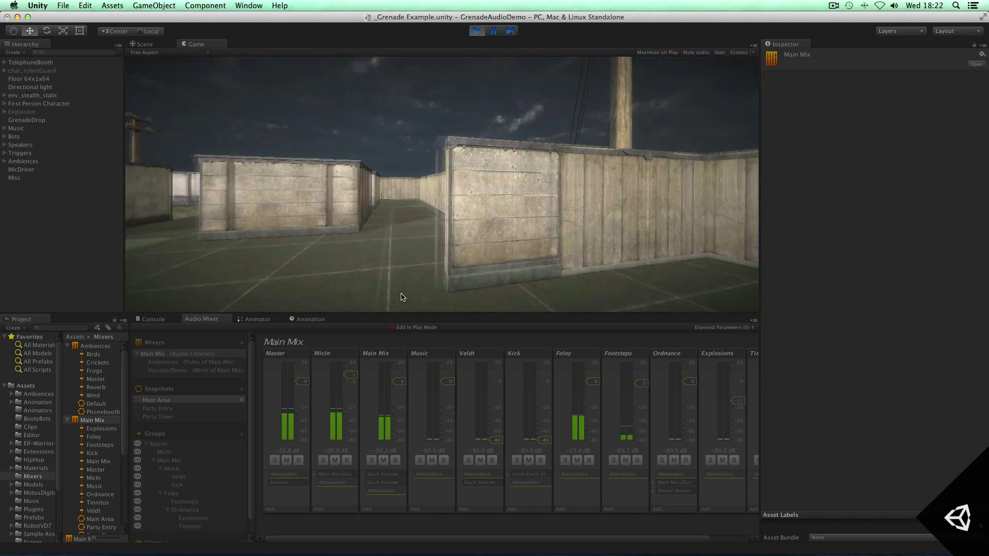
key("a")
key("d")
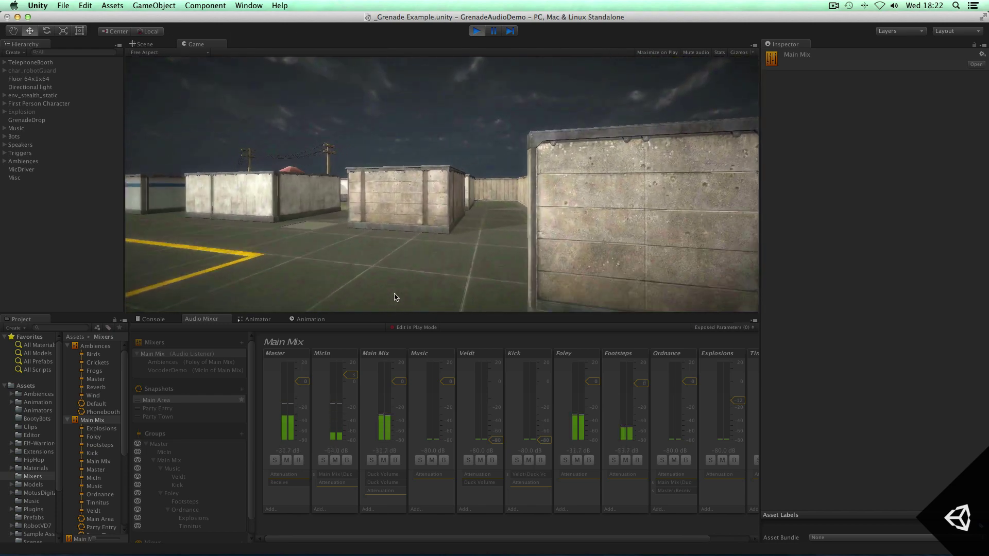
- Raise the Footsteps group's volume to 20 dB in play-mode editing, and turn that editing mode off
left_click(411, 327)
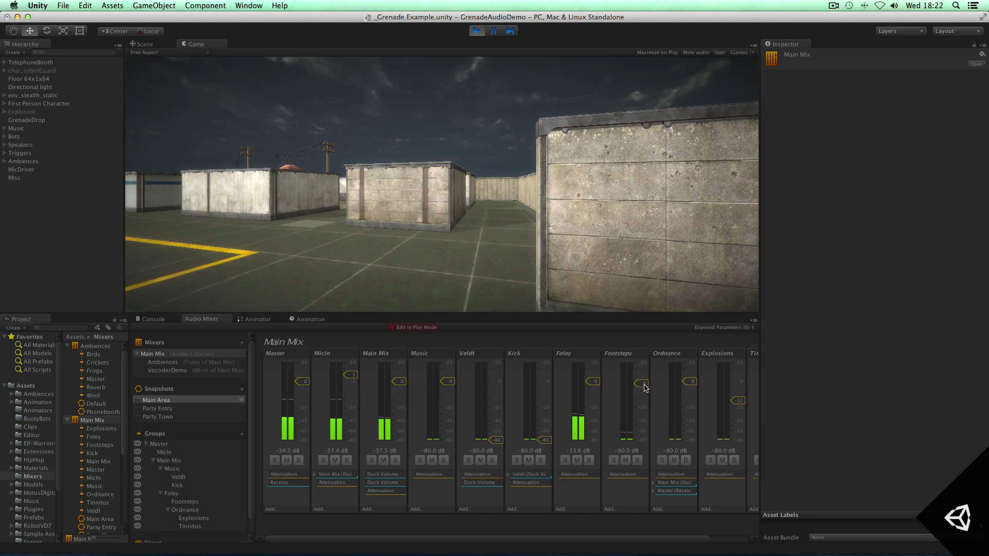
left_click_drag(644, 384, 644, 362)
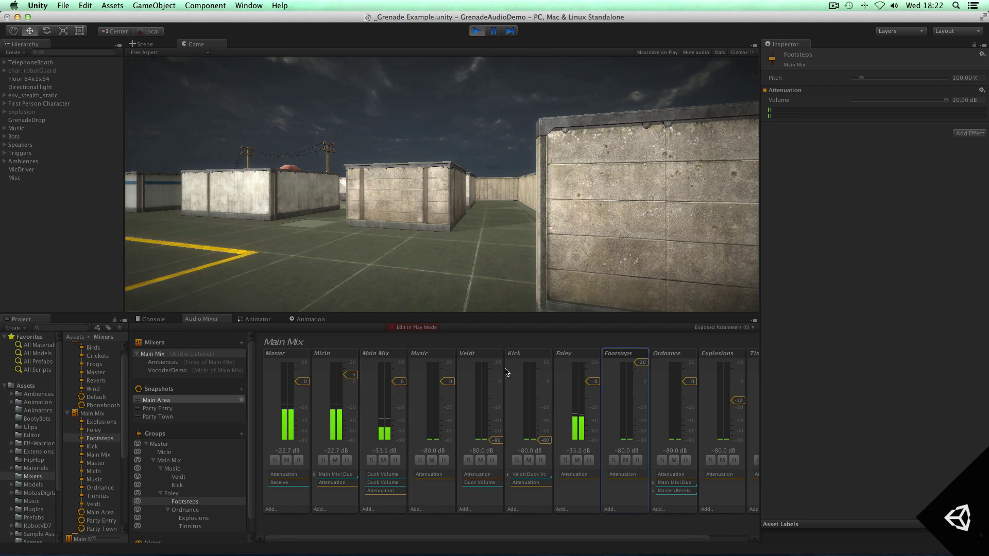
left_click(429, 327)
- Walk between the concrete walls to the phone booth room entrance to check the louder footsteps
key("d")
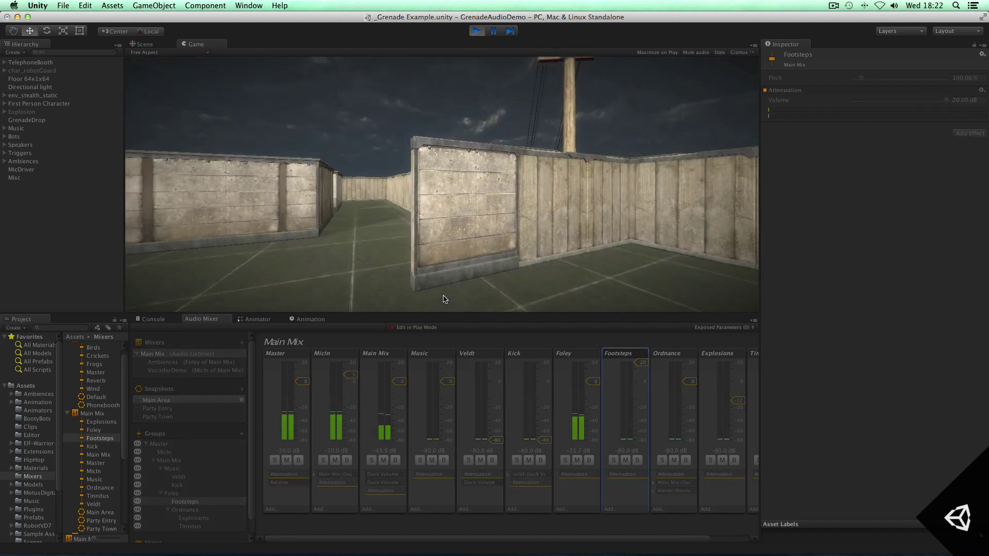
key("w")
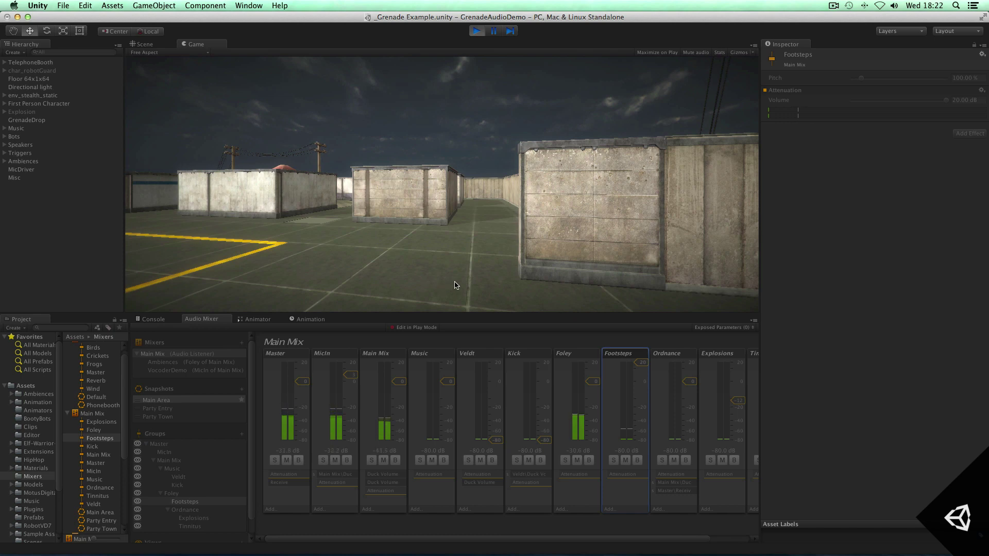
key("w")
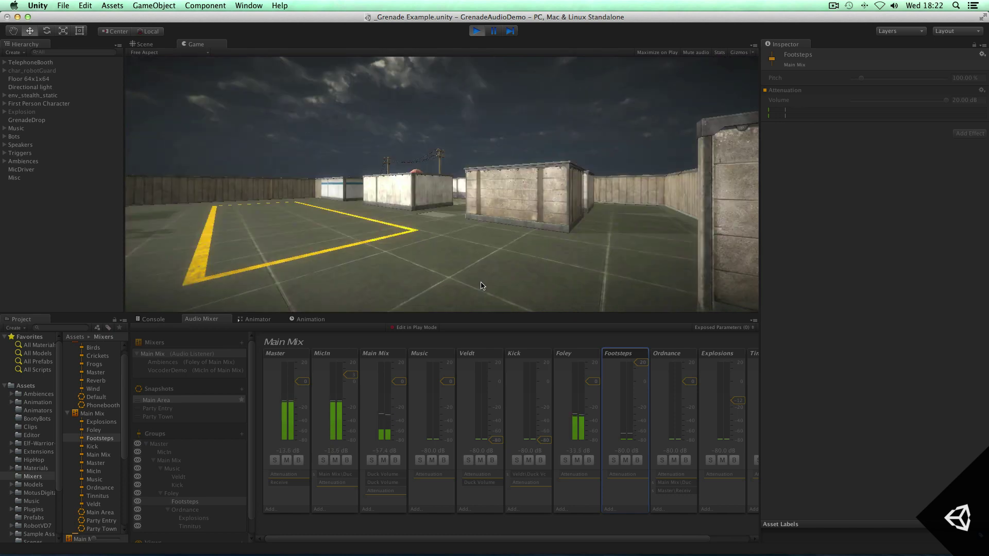
key("w")
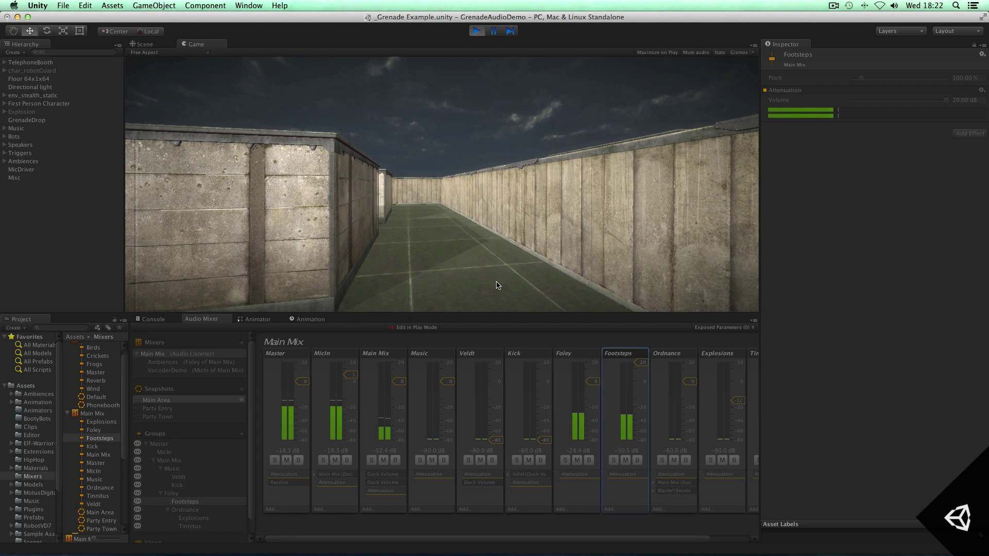
key("w")
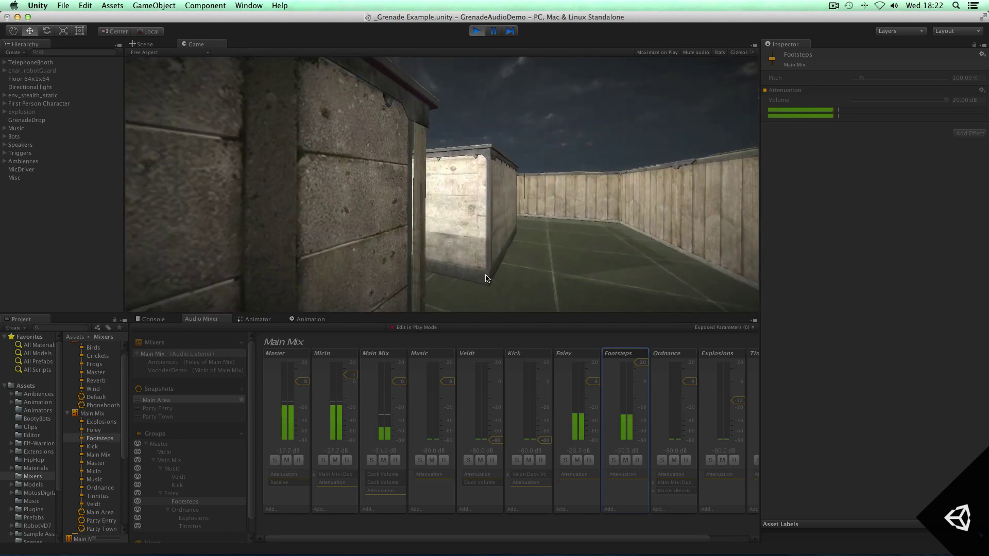
key("w")
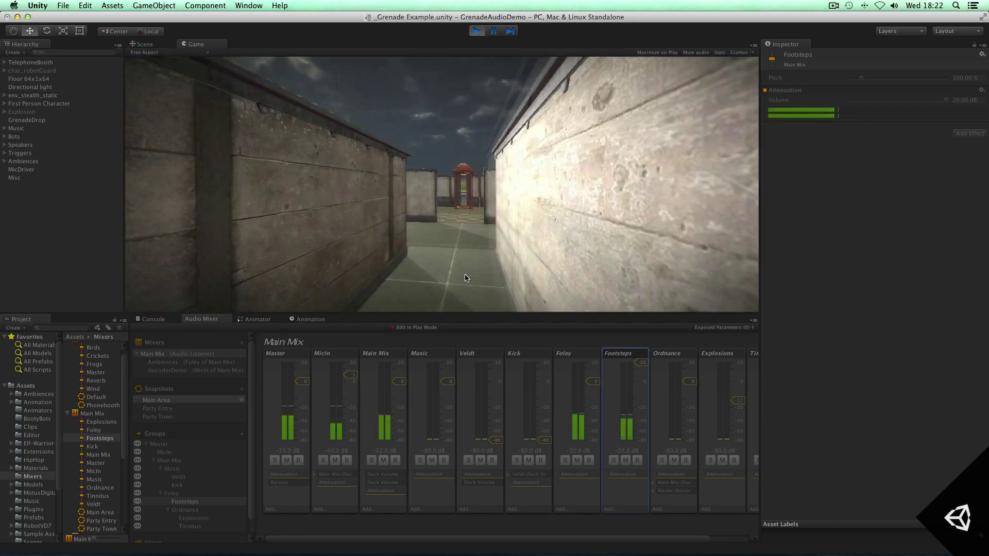
key("w")
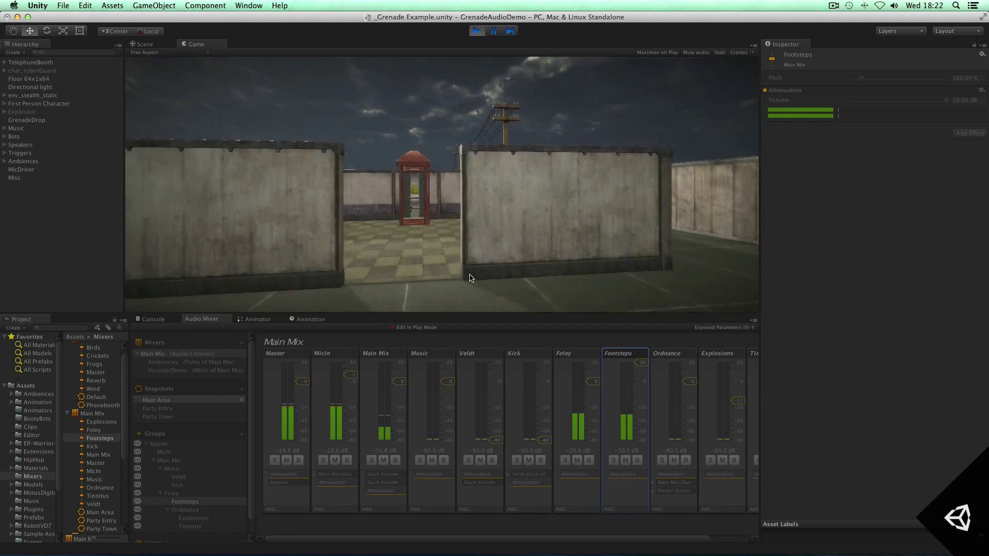
- Show the Ambiences mixer and walk in and out of the phone booth room to examine its snapshot transitions
scroll(90, 369, "up", 1)
left_click(94, 347)
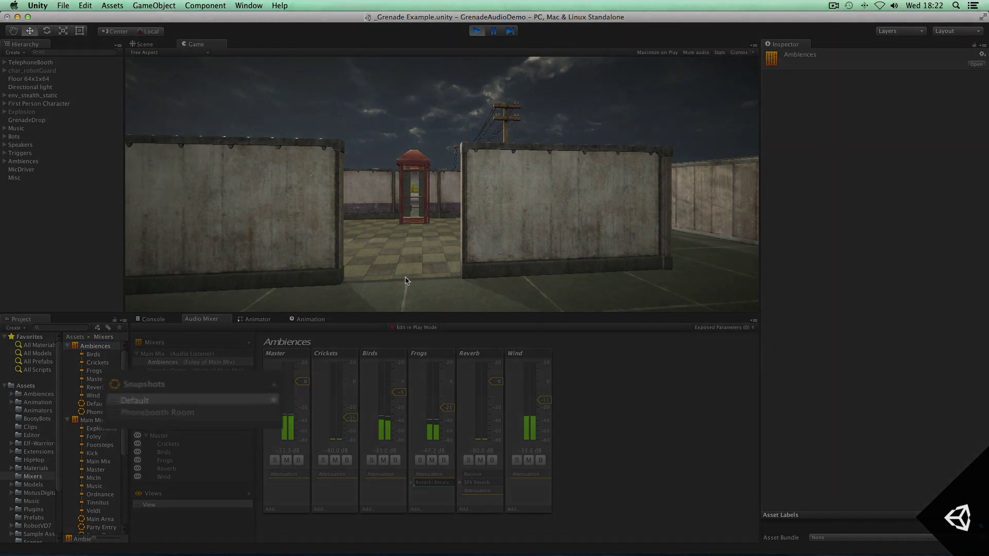
key("w")
key("w")
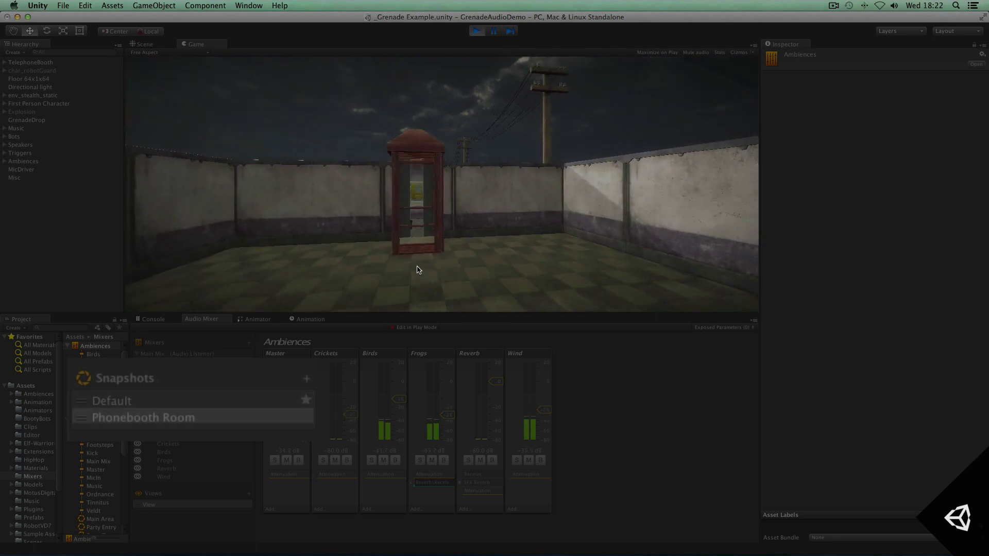
key("w")
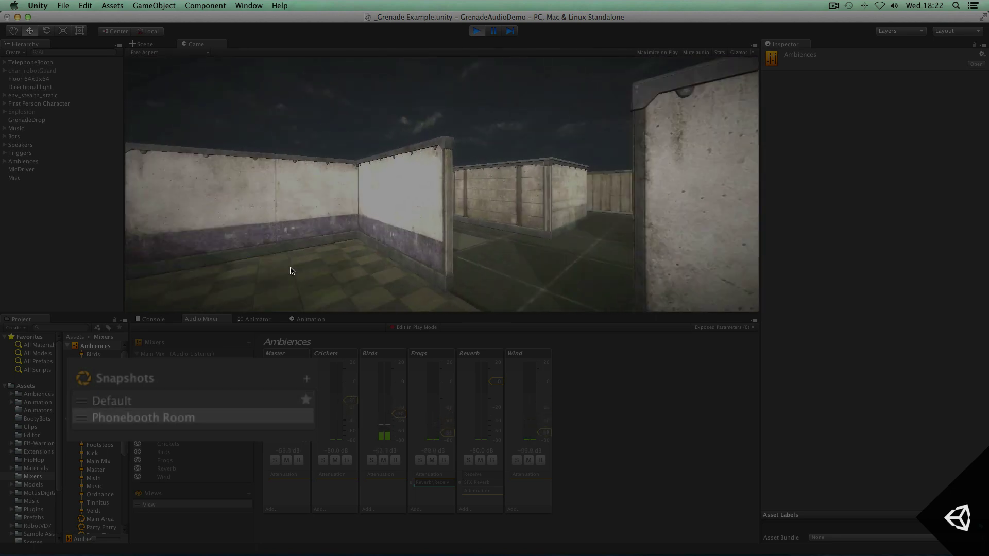
key("a")
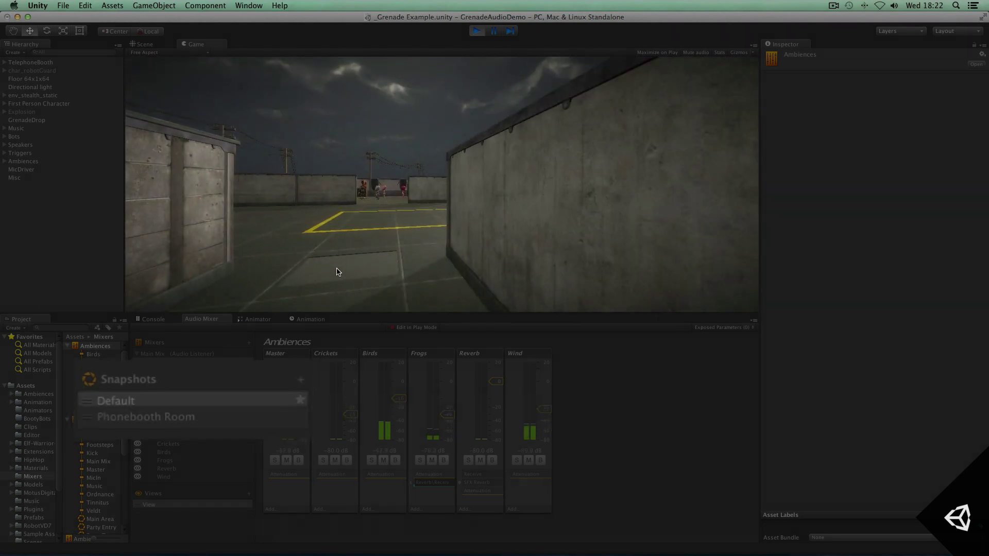
key("d")
key("w")
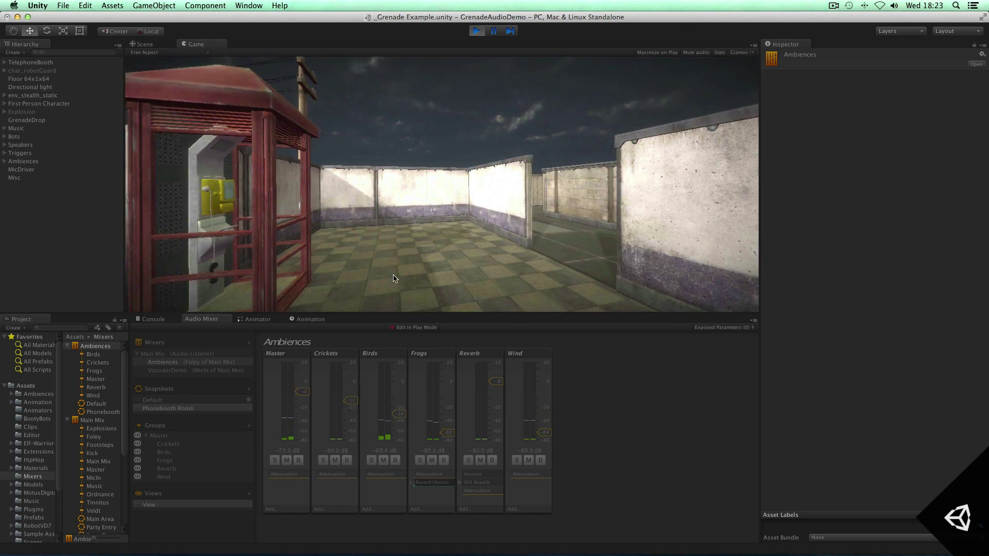
key("s")
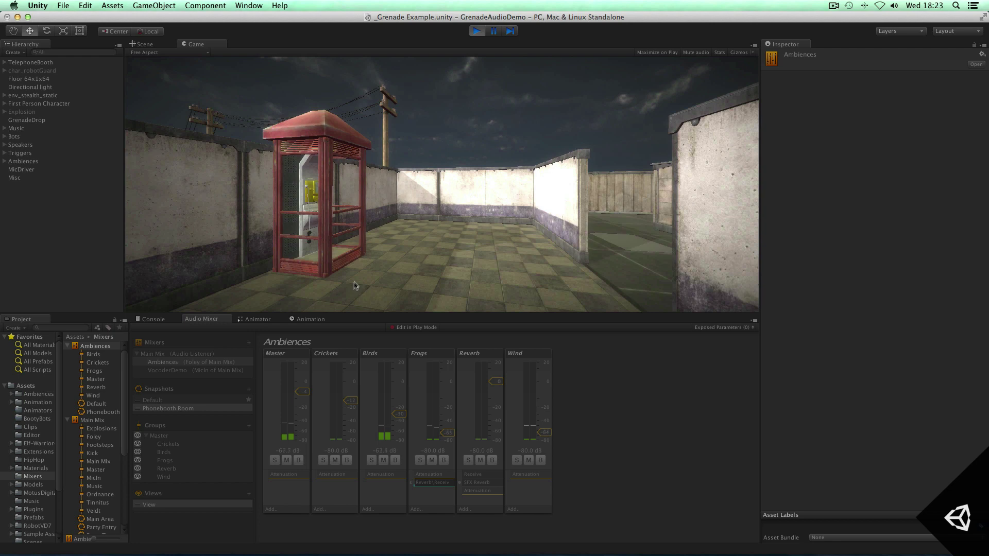
- Walk into the phone booth with the VocoderDemo mixer shown, and inspect the effects on its Telephone group
scroll(93, 433, "down", 5)
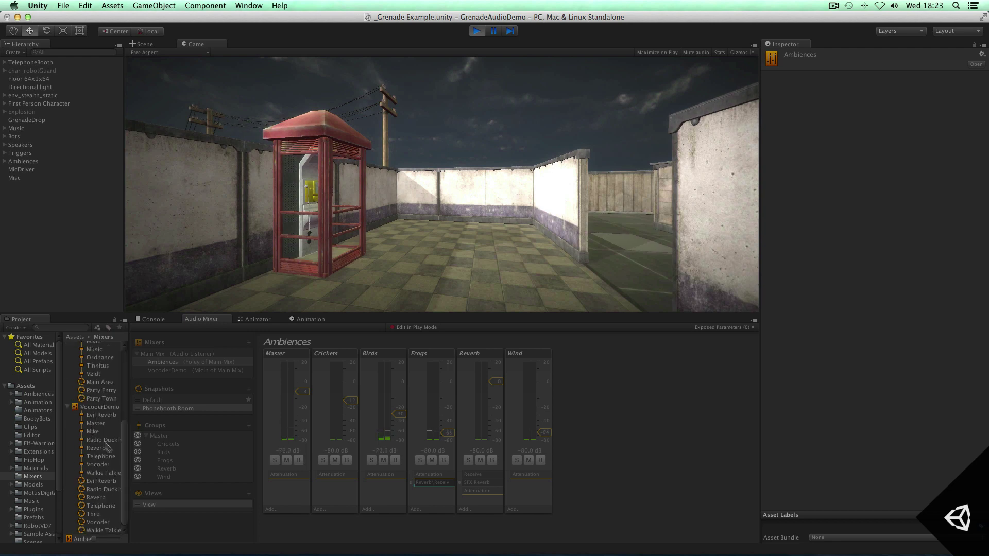
left_click(99, 407)
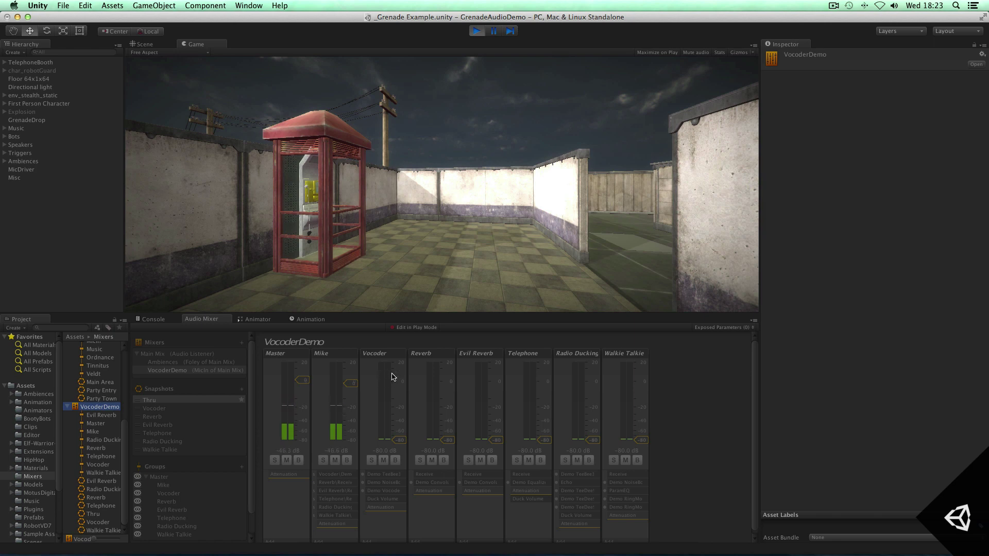
left_click(407, 281)
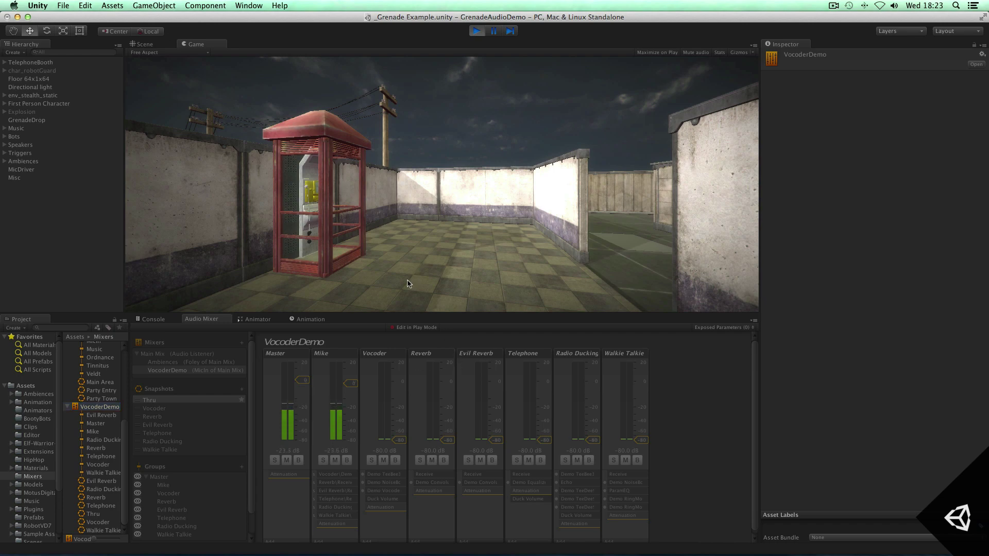
key("w")
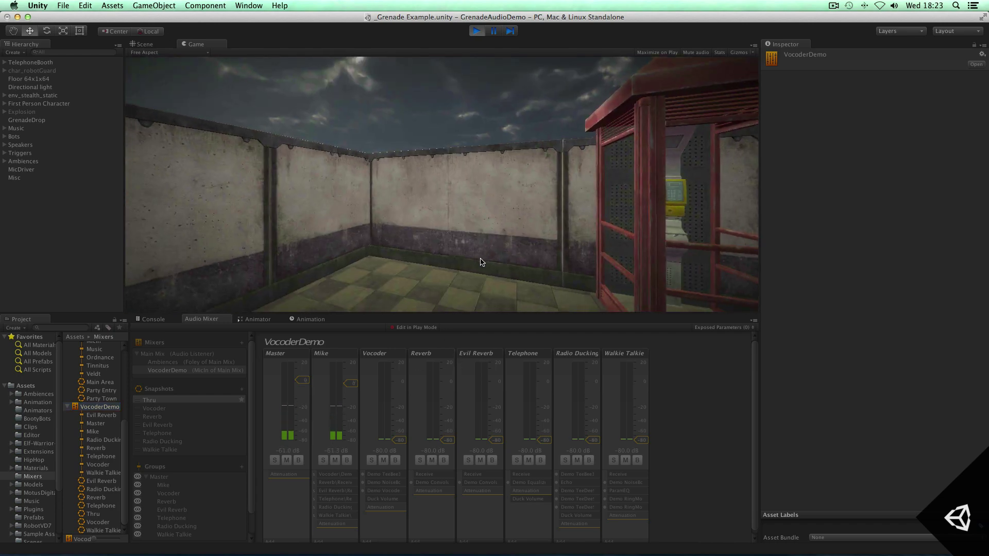
key("w")
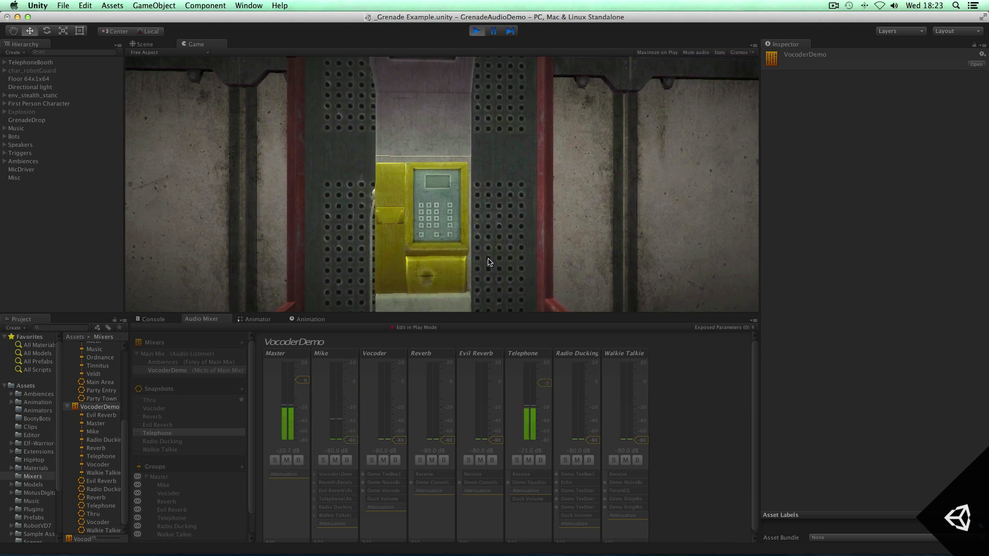
left_click(518, 370)
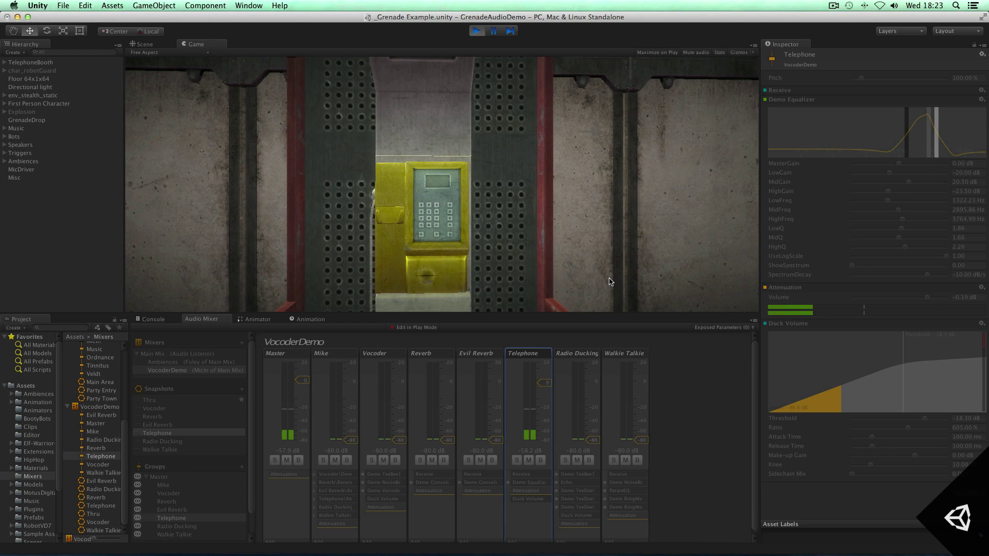
- Inspect the effects on the VocoderDemo mixer's Walkie Talkie and Vocoder groups, checking the Walkie Talkie group again with its snapshot active
left_click(609, 391)
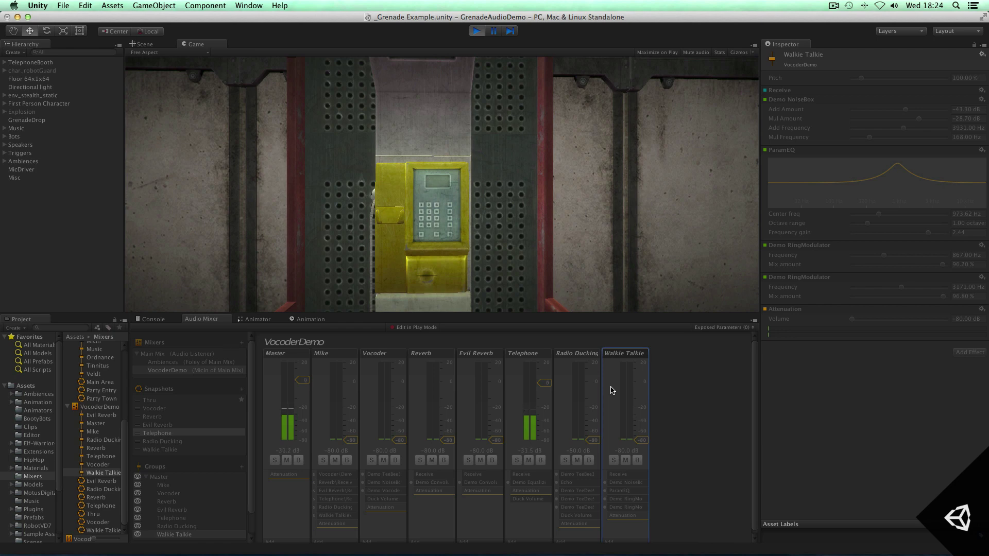
left_click(370, 405)
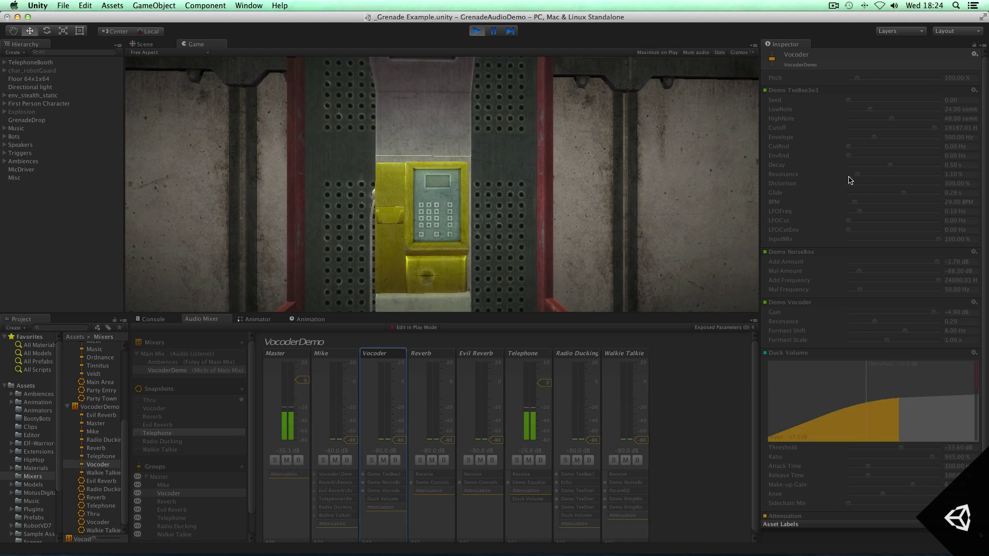
left_click(608, 366)
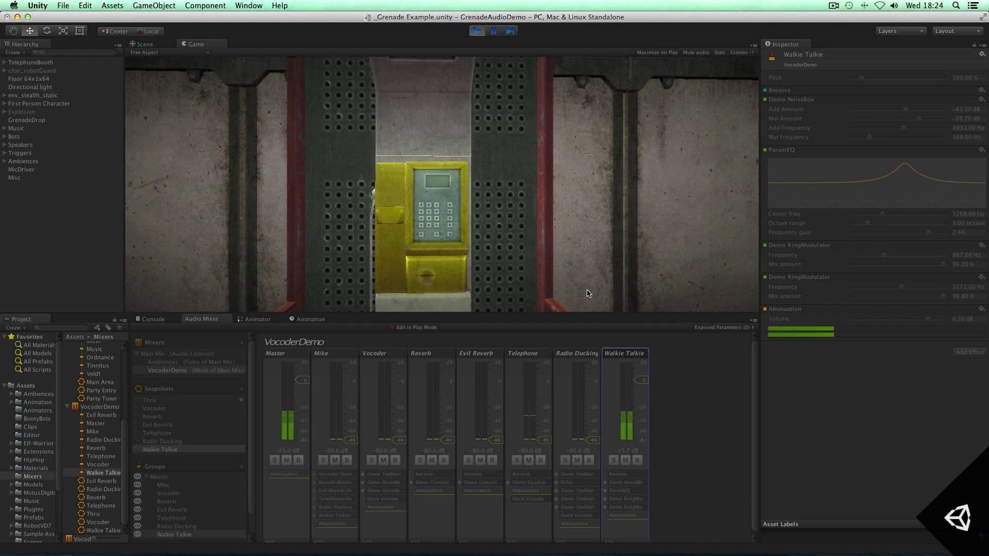
left_click(367, 404)
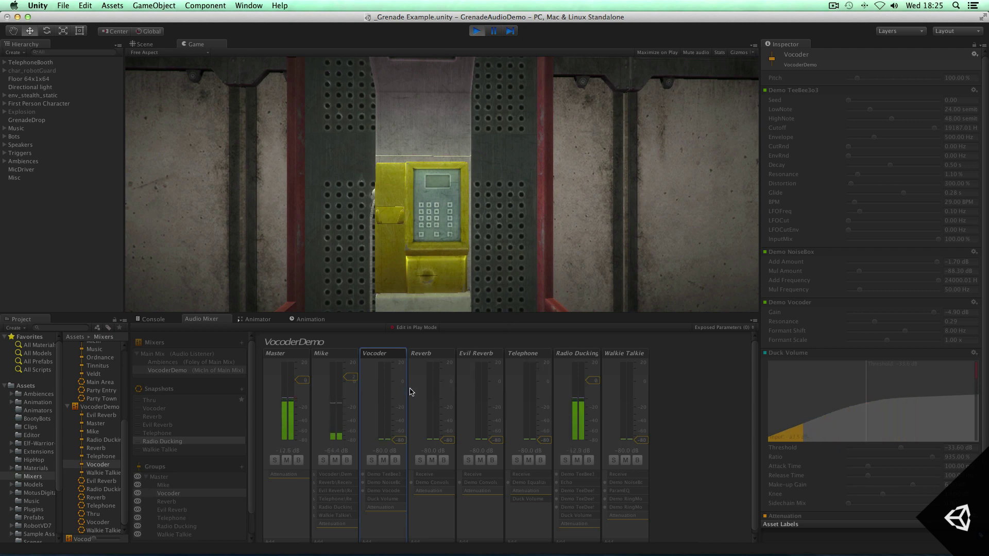
- Inspect the convolution reverb settings on the VocoderDemo mixer's Reverb and Evil Reverb groups
left_click(497, 277)
left_click(420, 393)
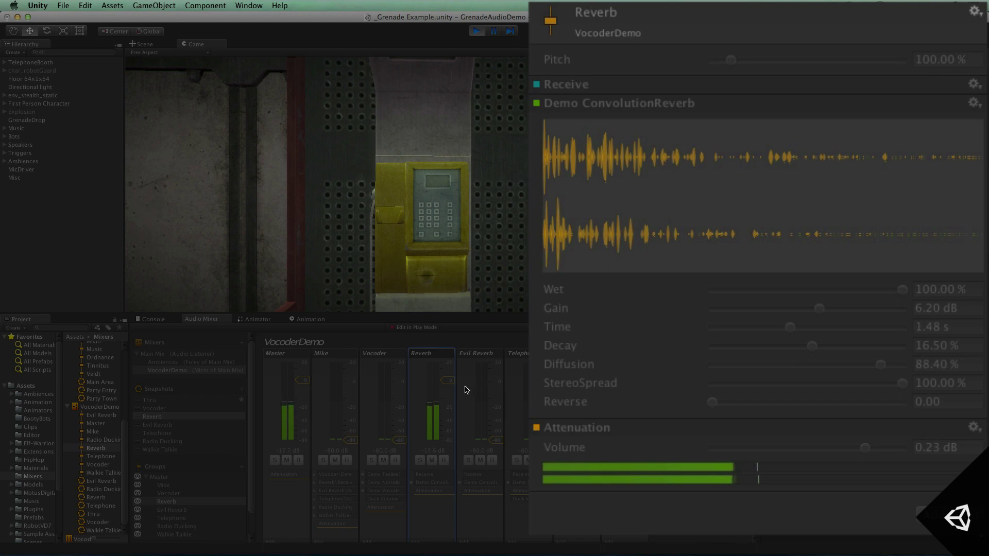
left_click(466, 390)
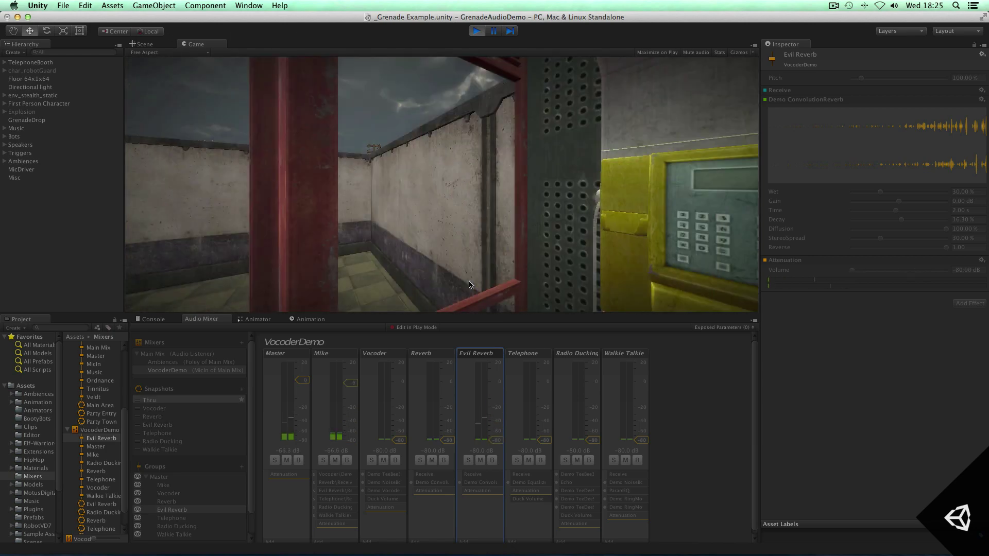
- Leave the phone booth and walk to the party area with the Main Mix mixer shown to examine its snapshot transitions
key("w")
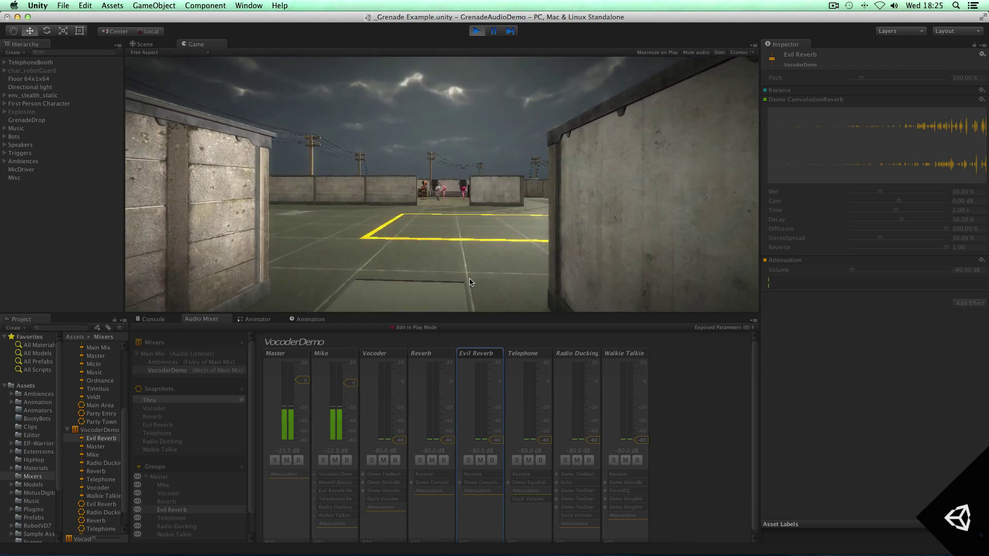
scroll(96, 397, "up", 4)
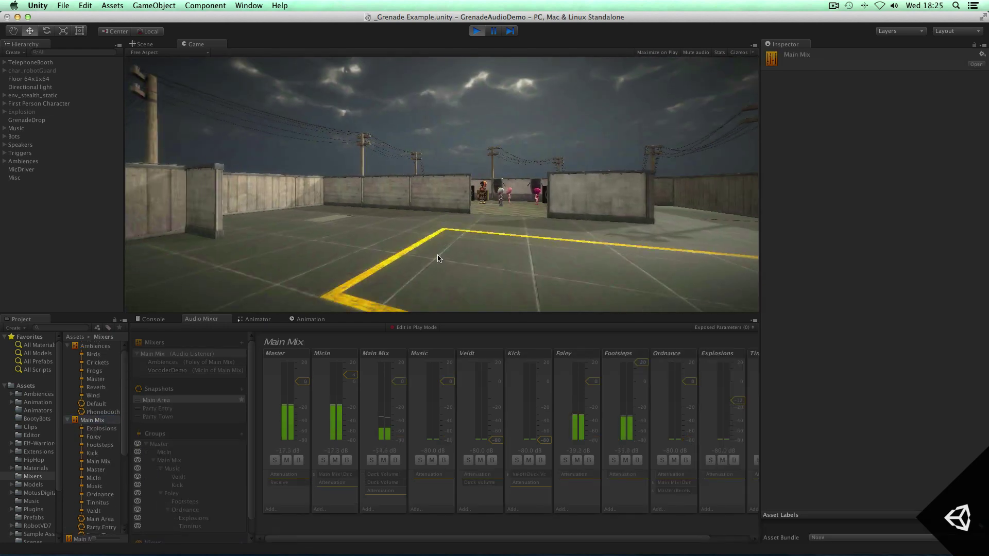
key("w")
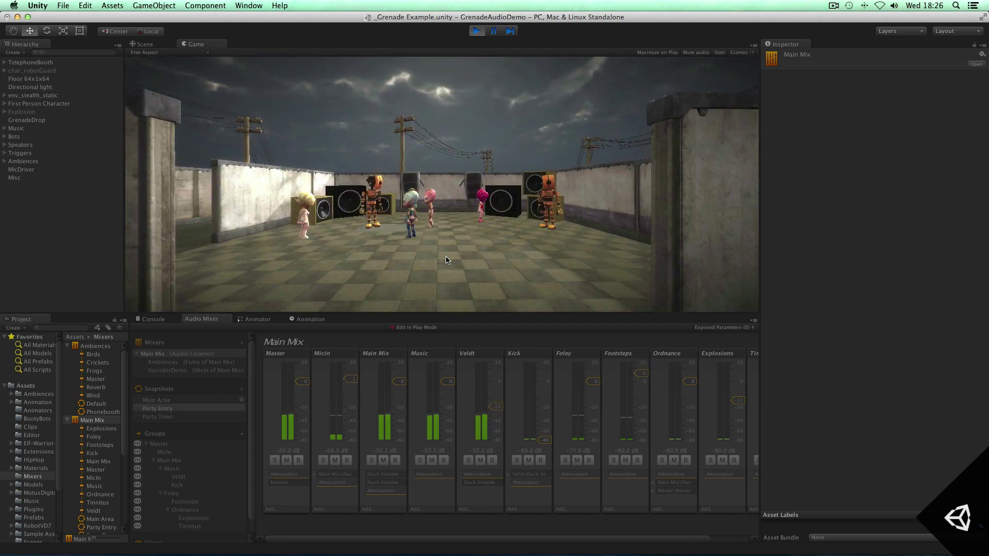
key("s")
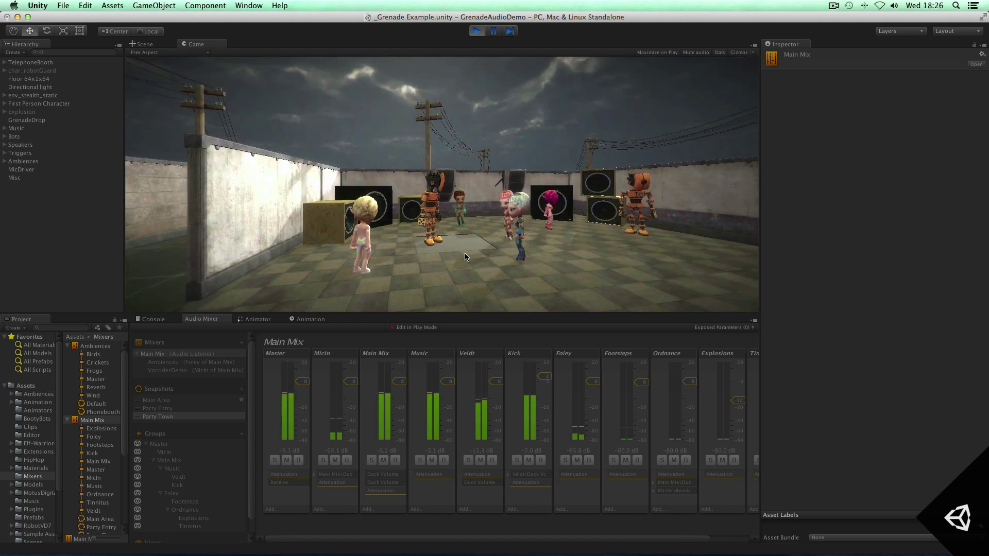
- Compare the Veldt group's Duck Volume effect with the Kick group's Send in the Main Mix mixer
left_click(476, 354)
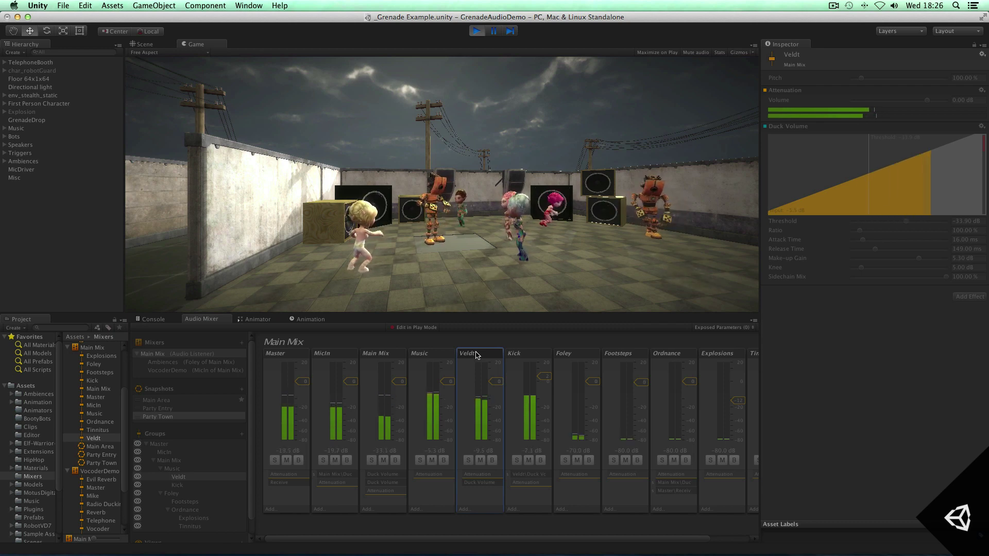
left_click(512, 355)
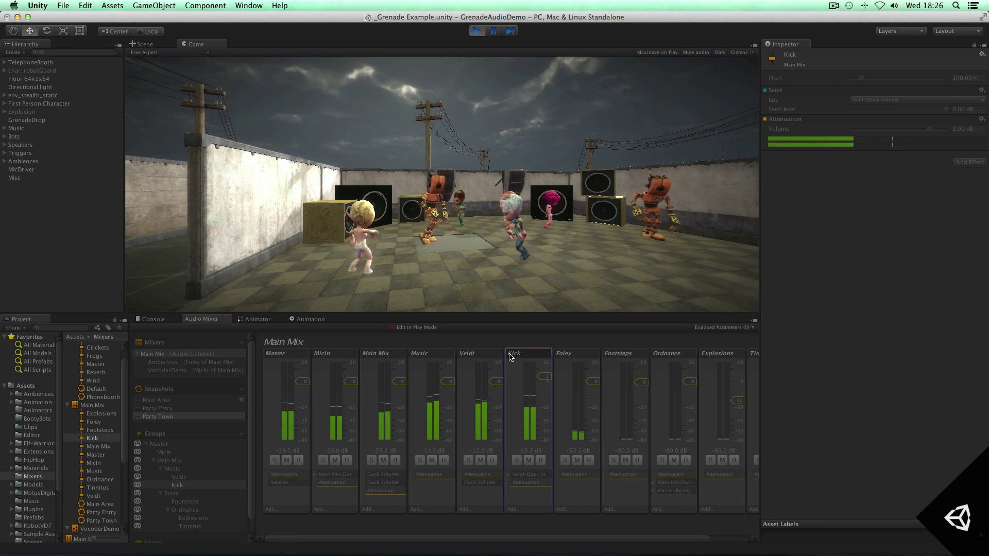
left_click(480, 356)
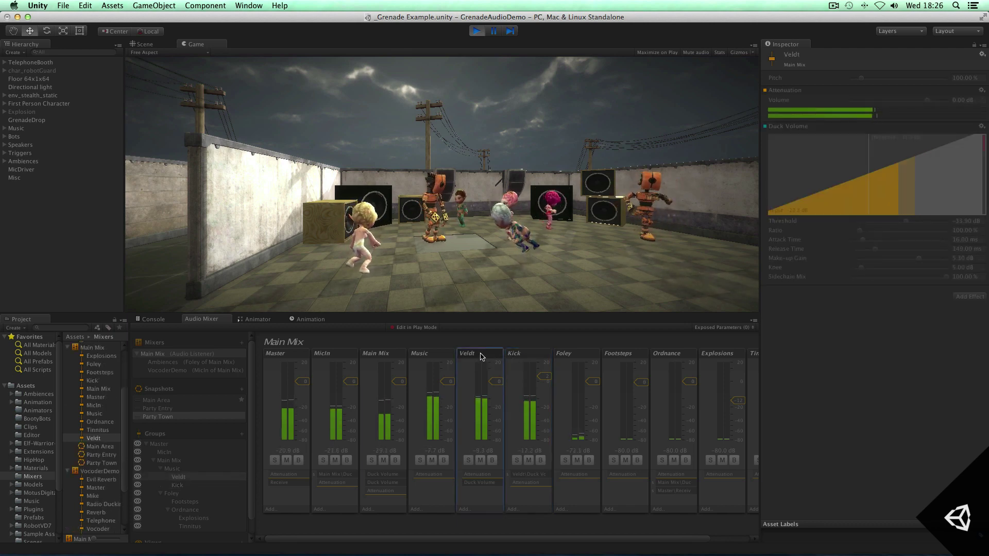
- Enable play-mode editing and set the Veldt group's Duck Volume to threshold -37.20 dB, ratio 300.60 % and knee 3.00 dB
left_click(422, 328)
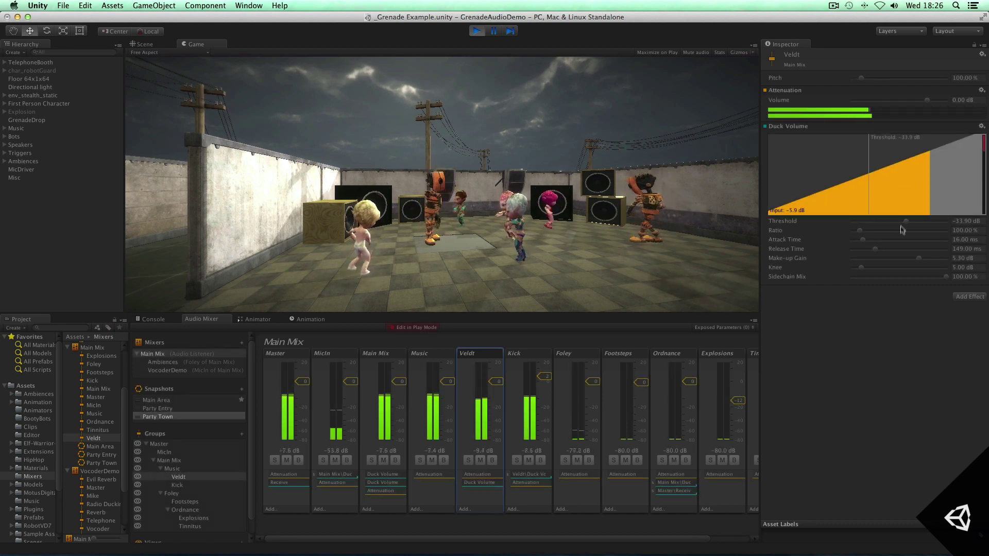
left_click_drag(935, 168, 935, 188)
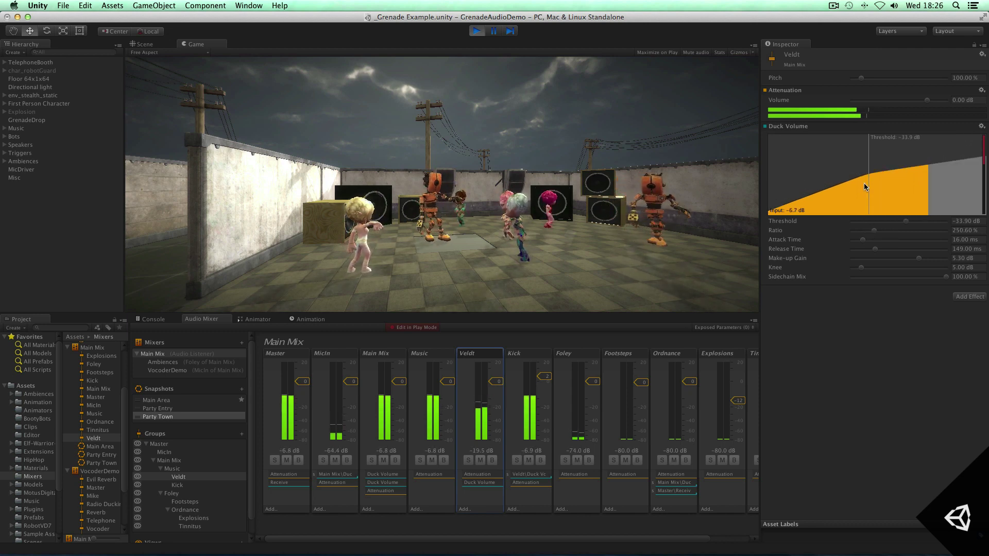
left_click_drag(866, 179, 839, 182)
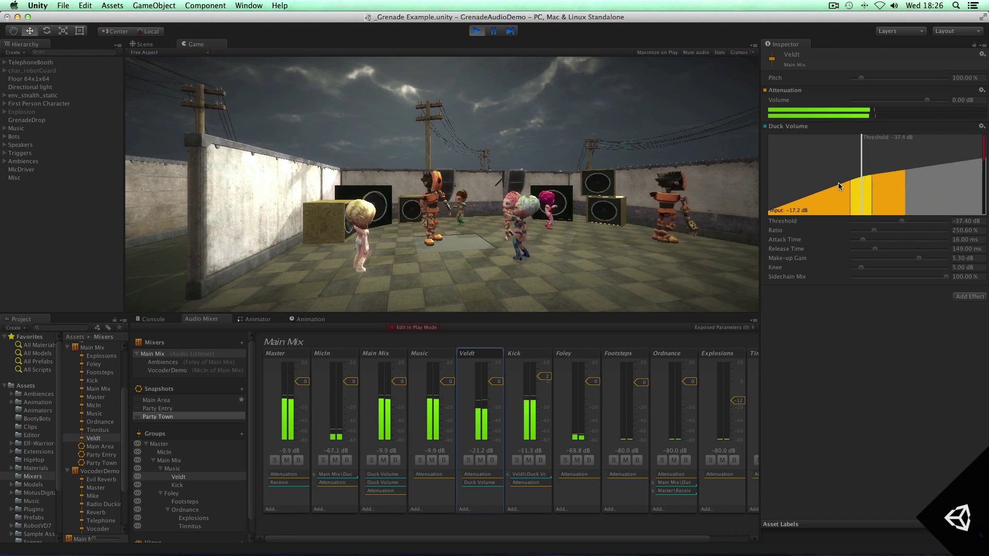
left_click_drag(915, 173, 861, 192)
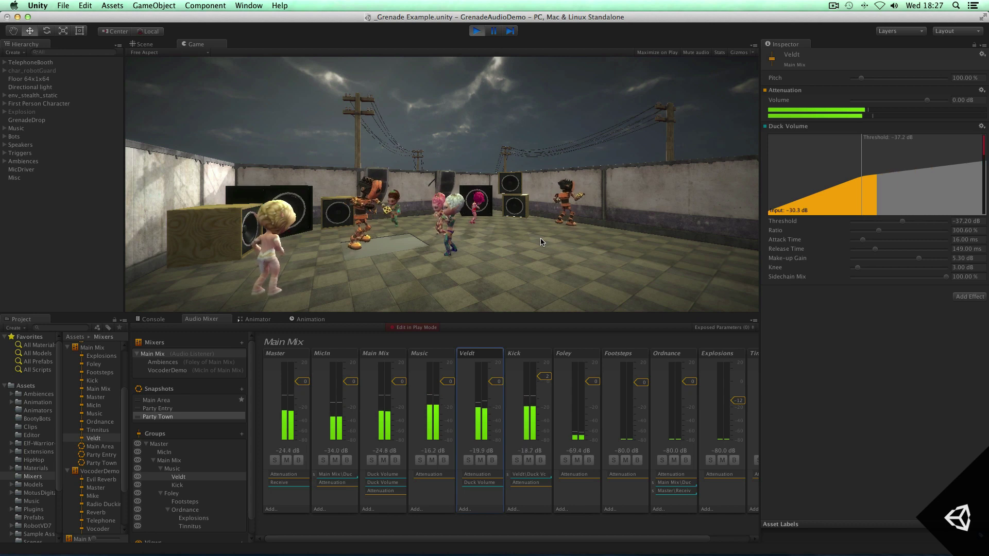
- Move within the party area and throw a grenade towards the dancers to check the explosion's ducking
key("w")
key("Left")
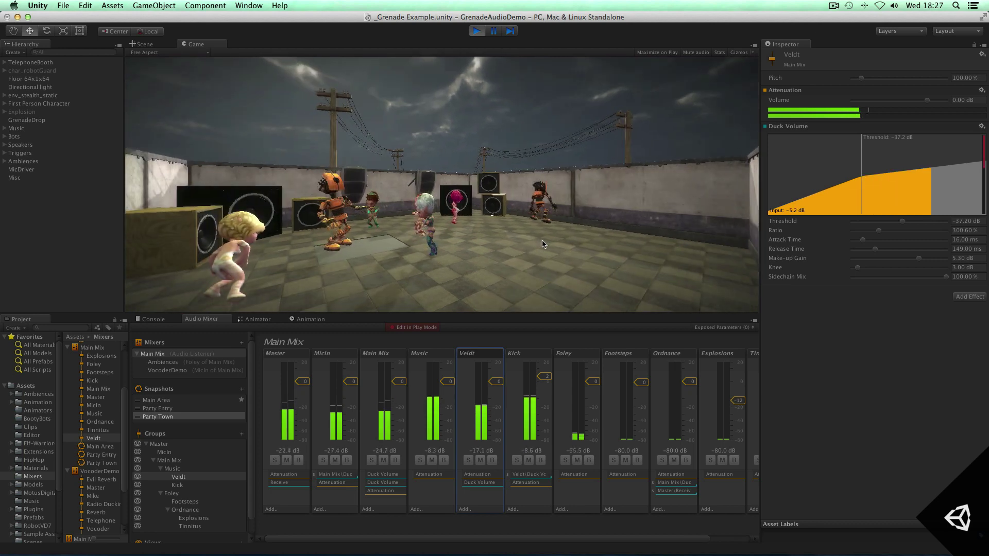
left_click(547, 244)
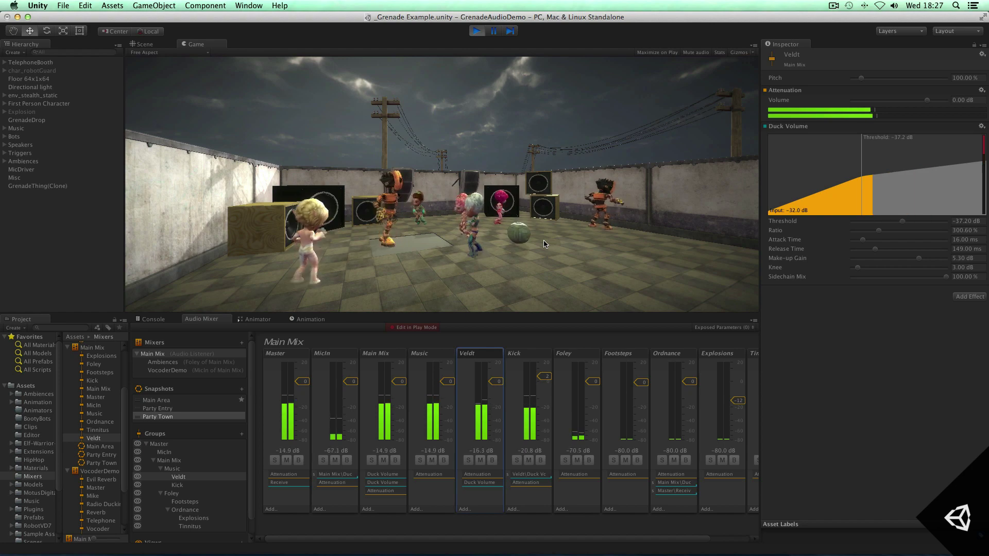
- Turn away from the dancers and walk out of the party area between the concrete walls while watching the Main Mix levels
key("Left")
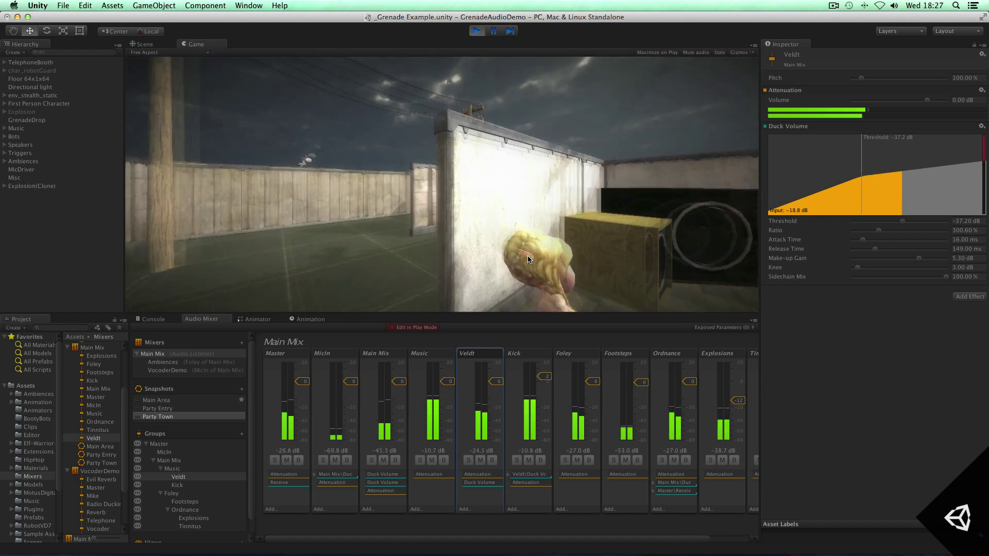
key("w")
key("w")
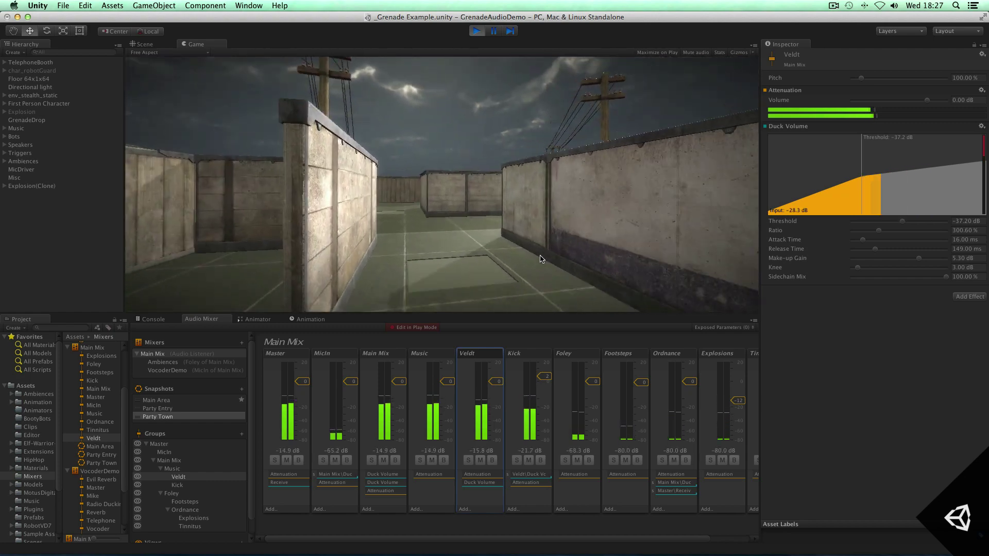
key("w")
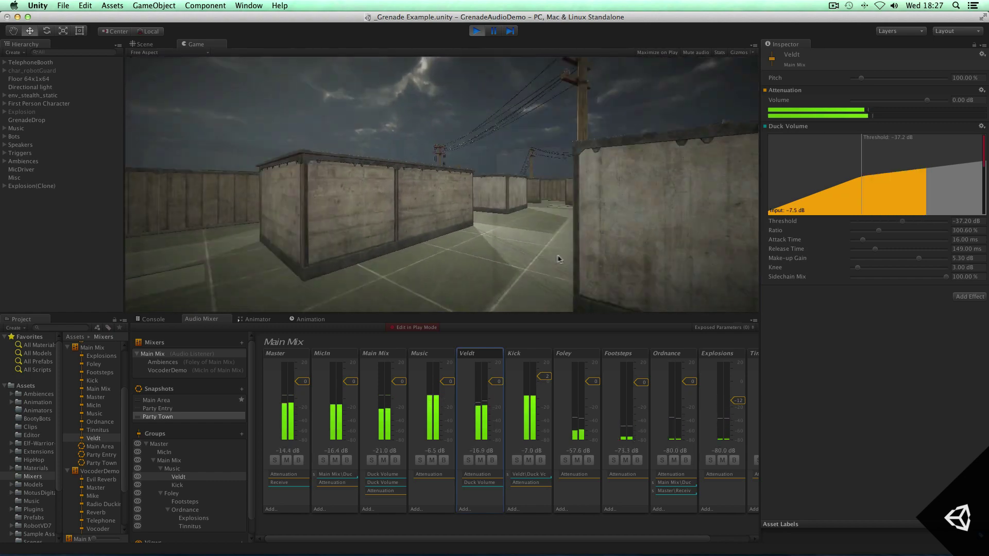
key("w")
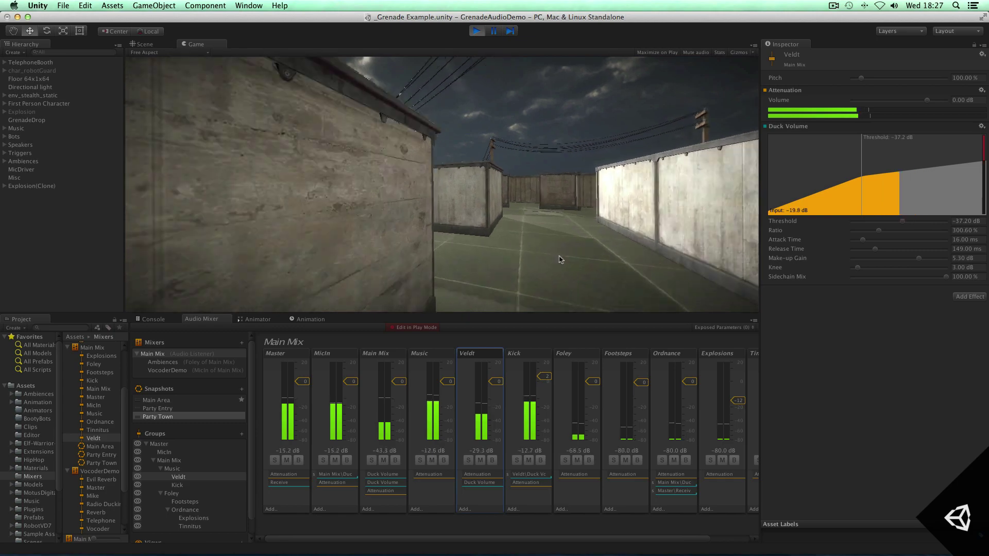
key("w")
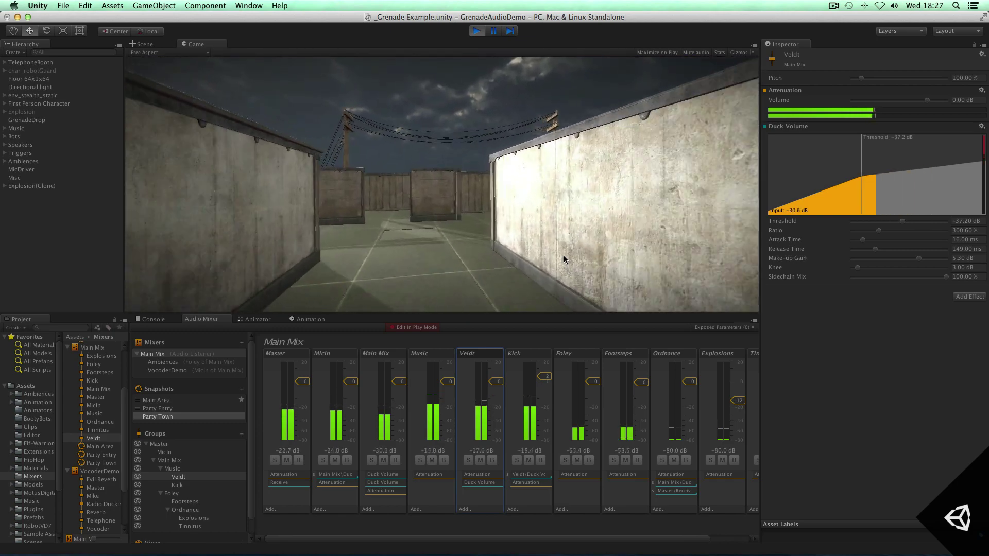